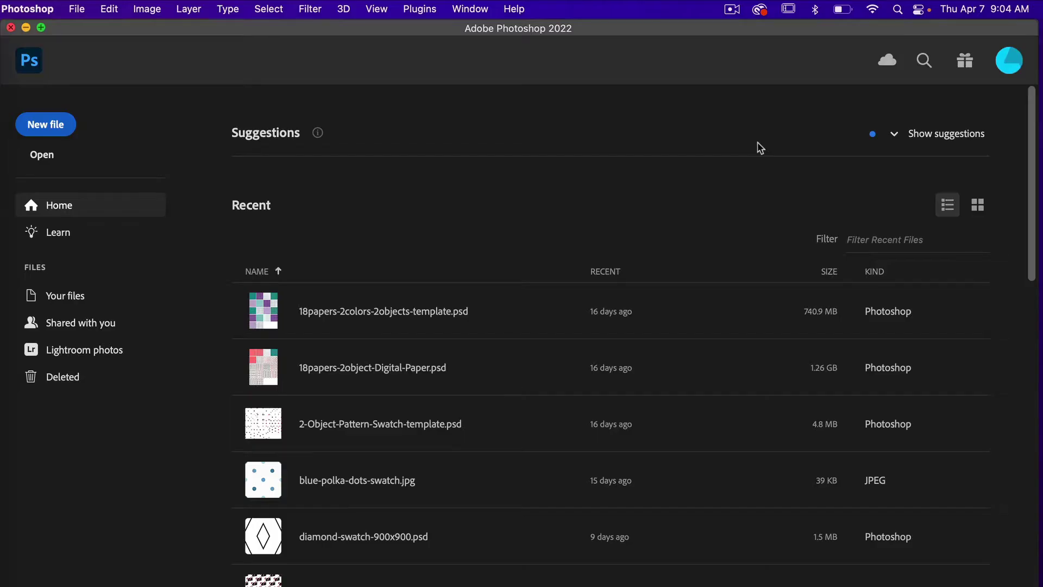
# Create Untitled-1 from the 1200 x 1200 px @ 300 ppi preset with a transparent background
pyautogui.click(57, 124)
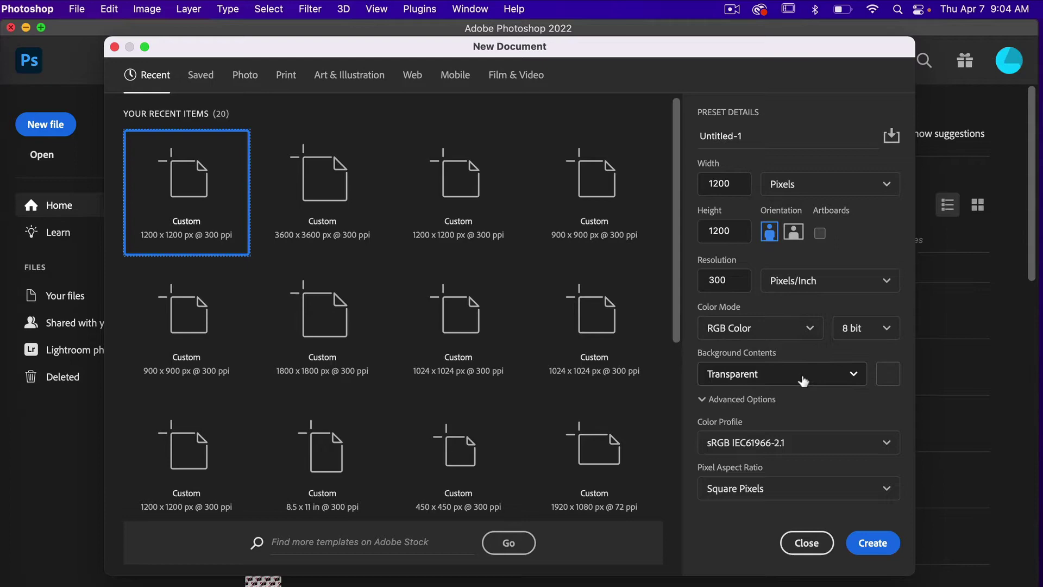
pyautogui.click(873, 543)
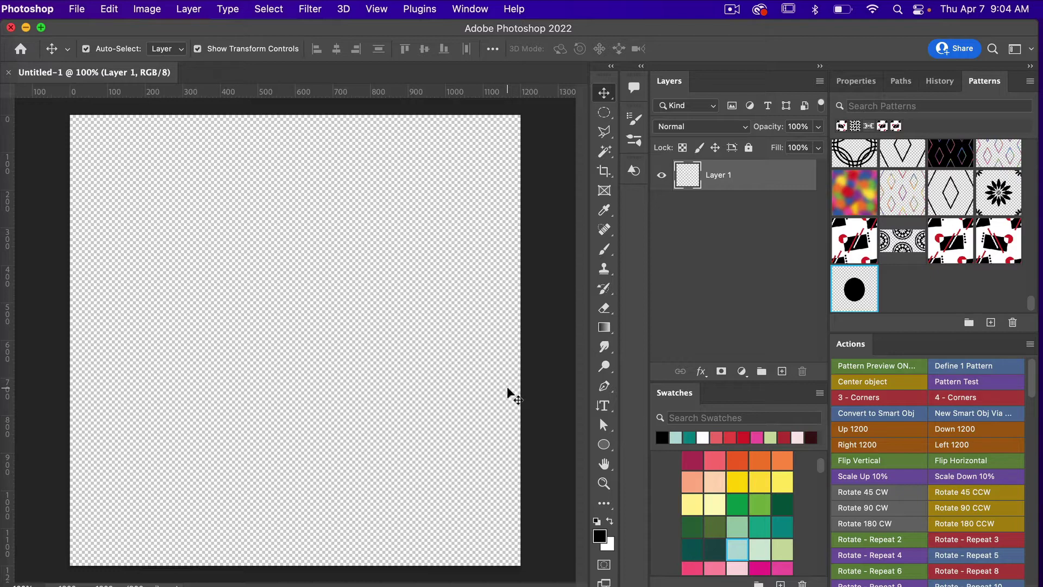
# Draw a black 438 px circle, Ellipse 1, and center it at X 381, Y 381
pyautogui.click(604, 445)
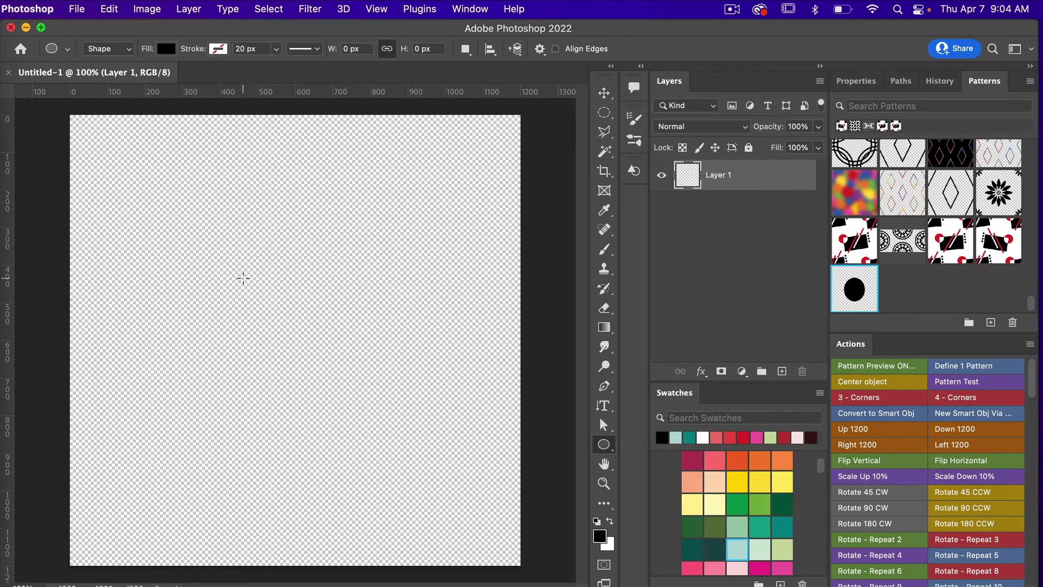
pyautogui.moveTo(243, 278); pyautogui.dragTo(323, 379)
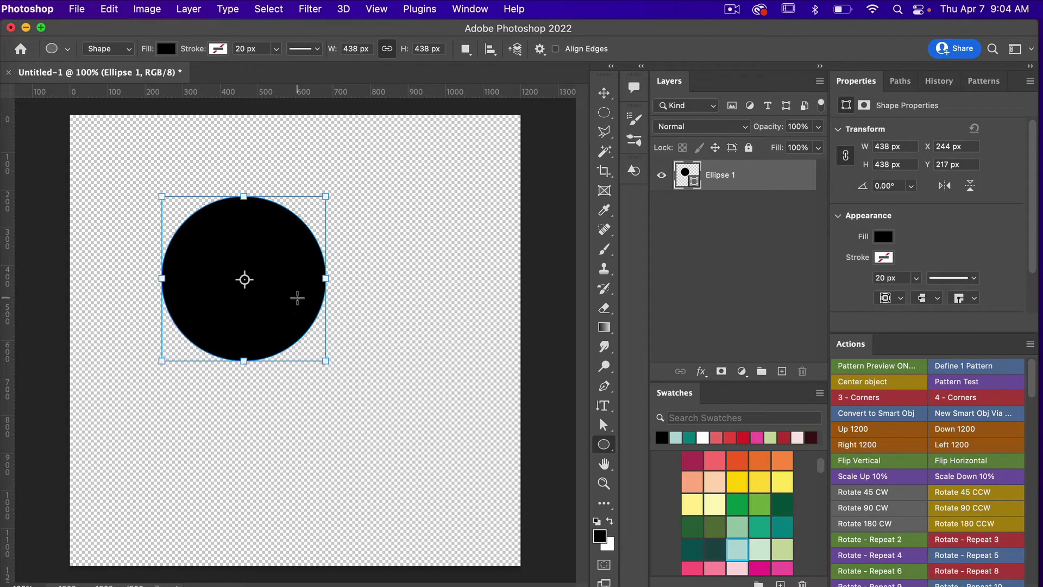
pyautogui.press('v')
pyautogui.moveTo(293, 294); pyautogui.dragTo(345, 353)
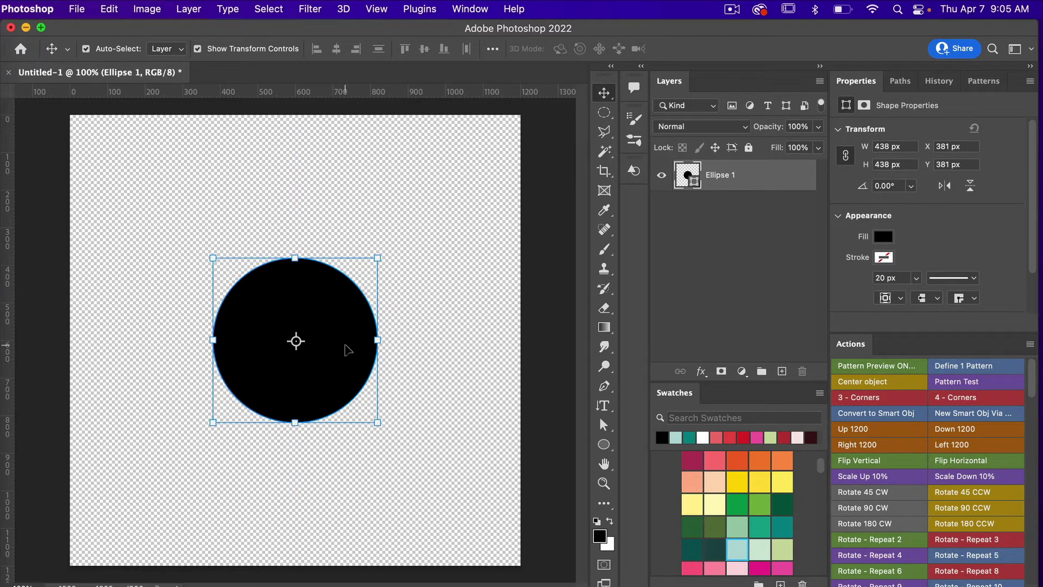
pyautogui.press('super+minus')
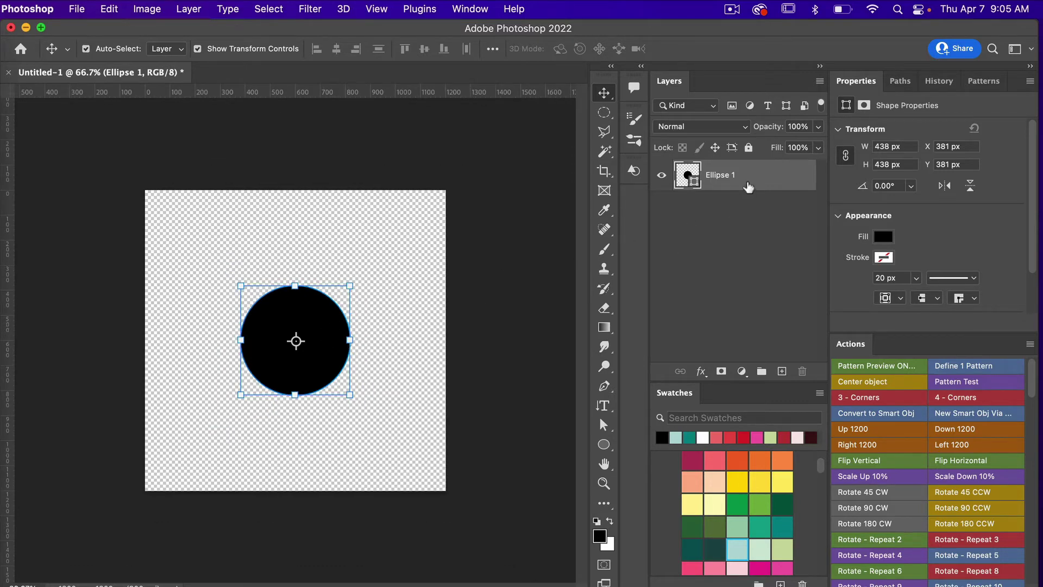
# Duplicate Ellipse 1, move the copy to X 981, Y -219, and turn on Pattern Preview
pyautogui.rightClick(748, 183)
pyautogui.click(791, 262)
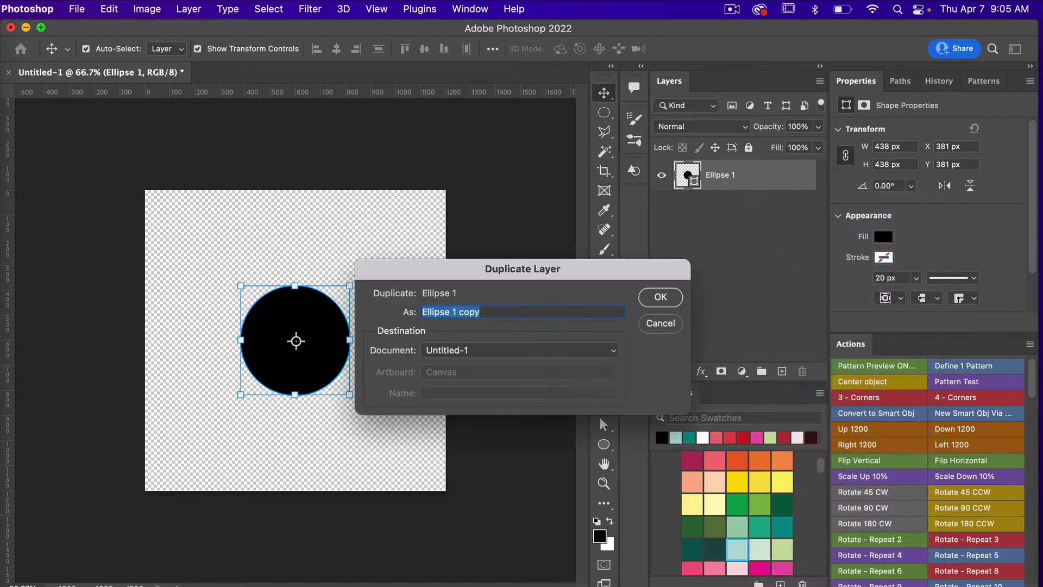
pyautogui.click(648, 303)
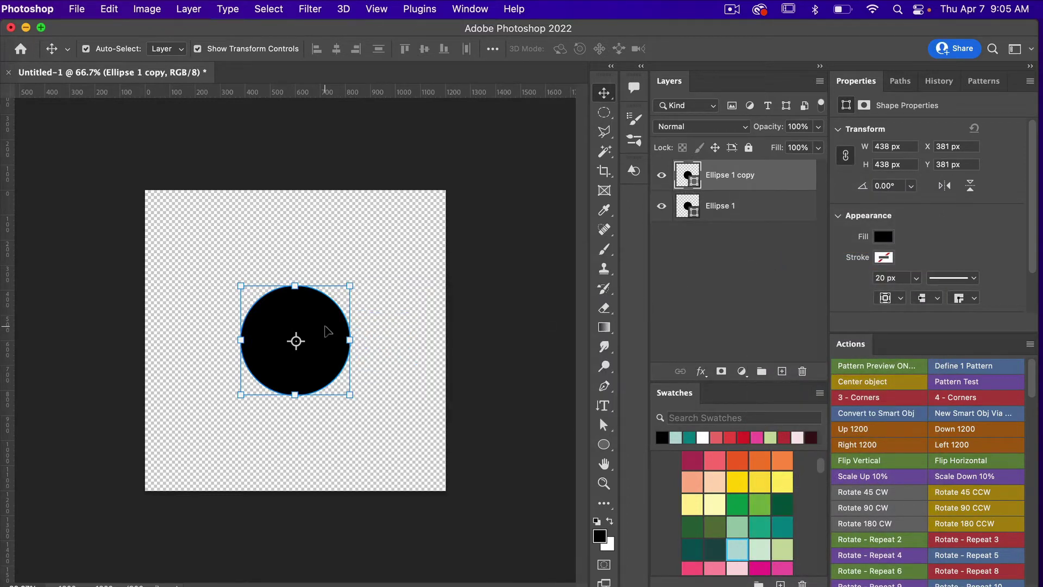
pyautogui.moveTo(336, 325); pyautogui.dragTo(487, 174)
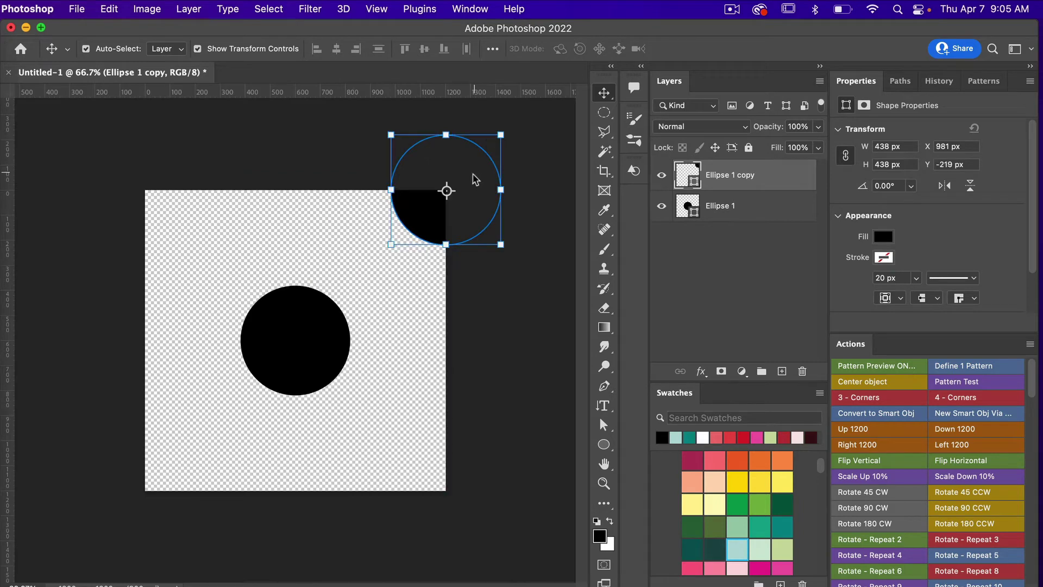
pyautogui.click(376, 8)
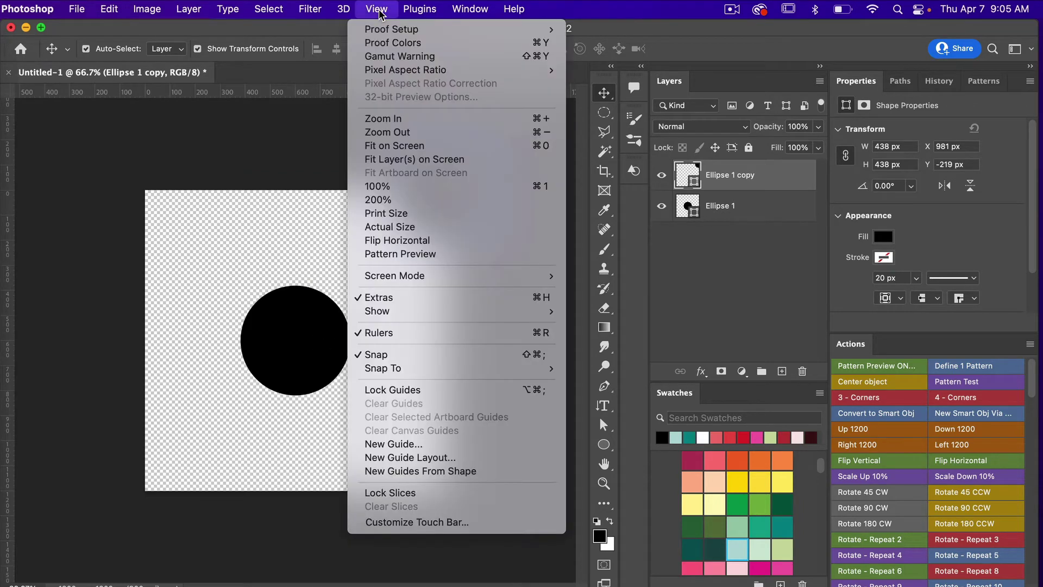
pyautogui.click(391, 255)
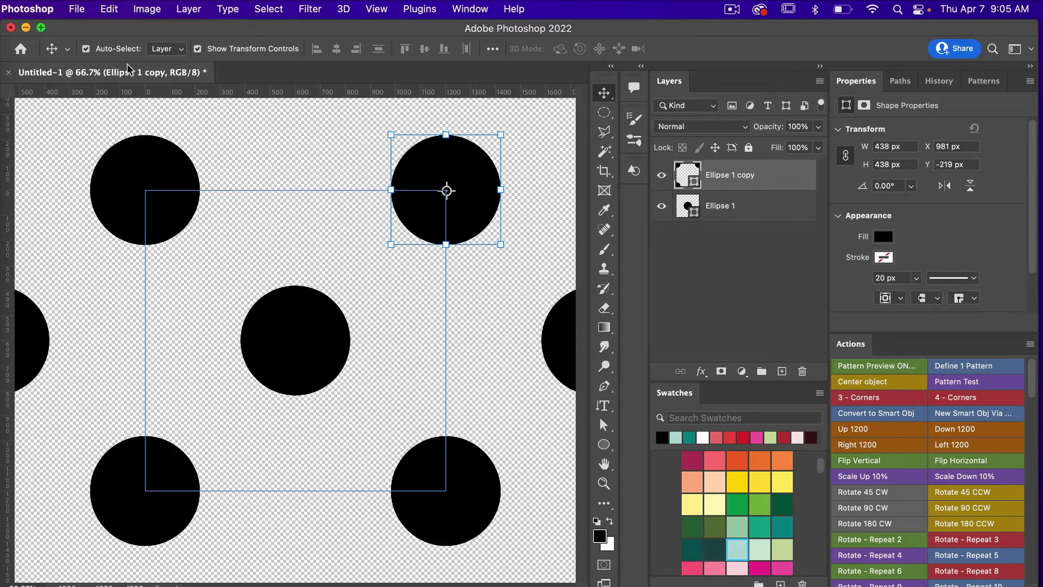
# Define the canvas tile as a new pattern named 'polka dot' via Edit > Define Pattern
pyautogui.click(108, 13)
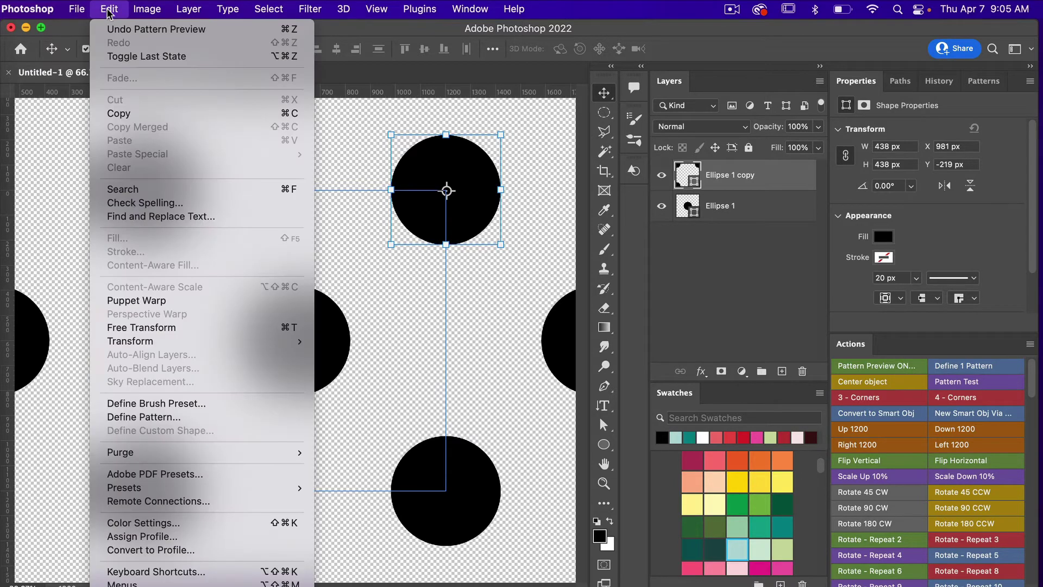
pyautogui.click(190, 422)
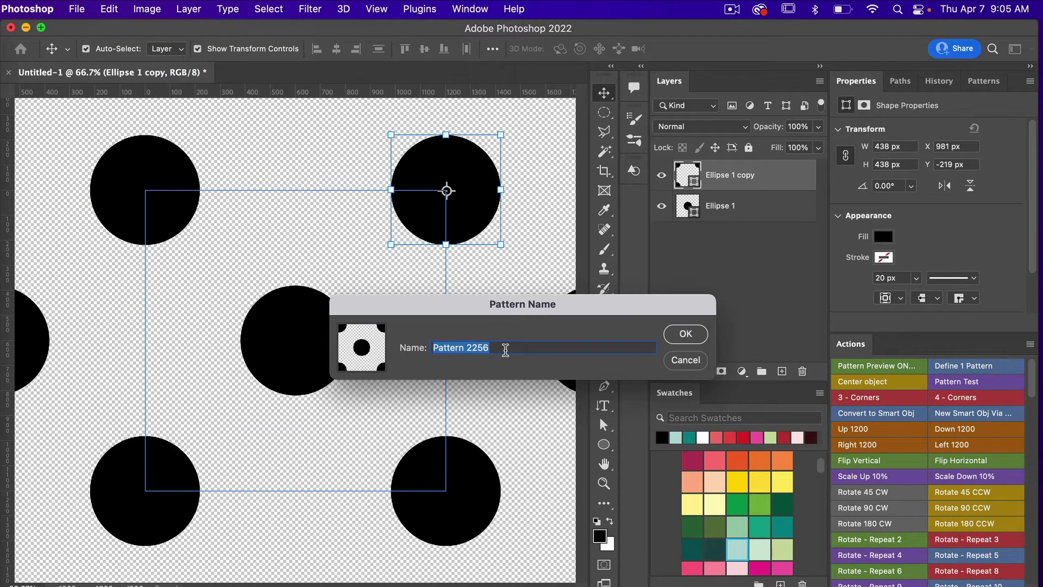
pyautogui.write('polka')
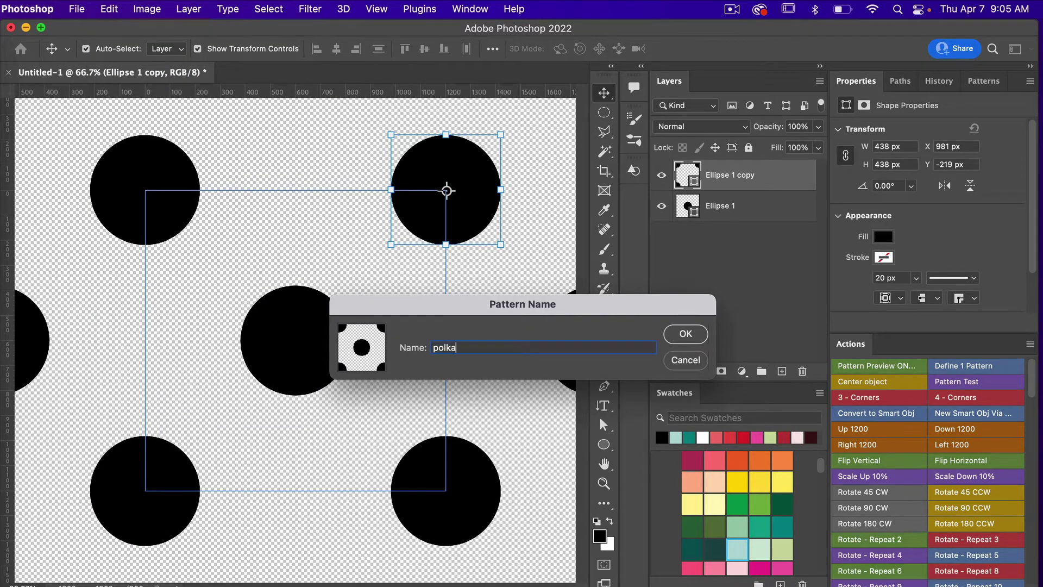
pyautogui.write(' dot')
pyautogui.click(683, 335)
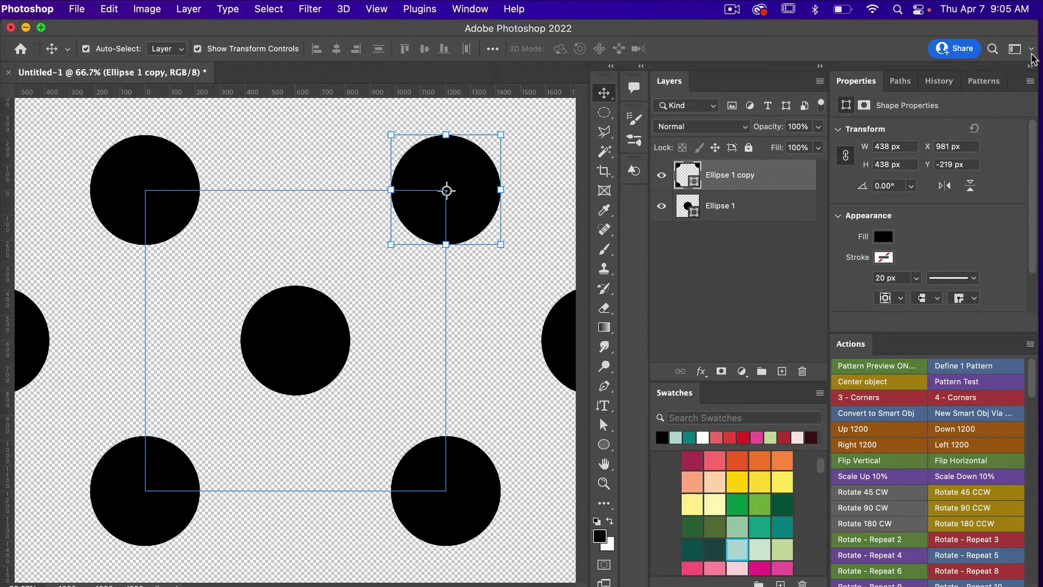
# Bring the Patterns panel forward to show the new polka dot swatch
pyautogui.click(984, 81)
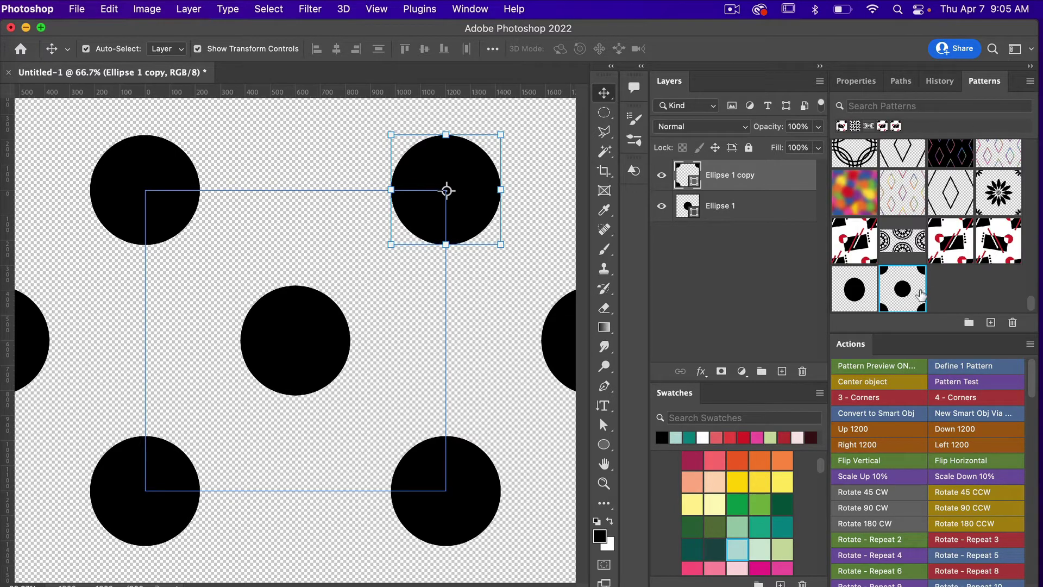
pyautogui.click(470, 9)
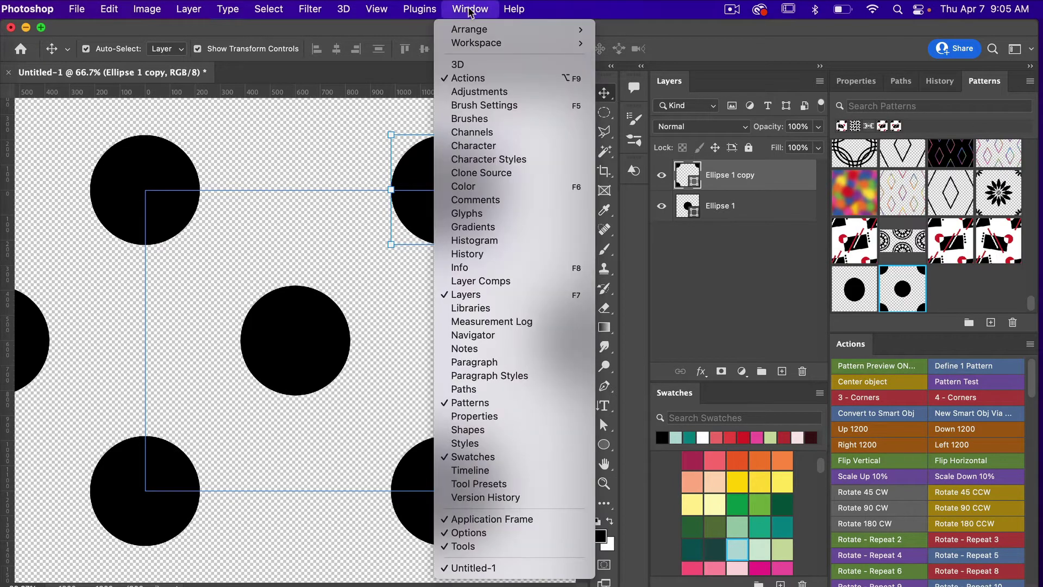
pyautogui.click(494, 402)
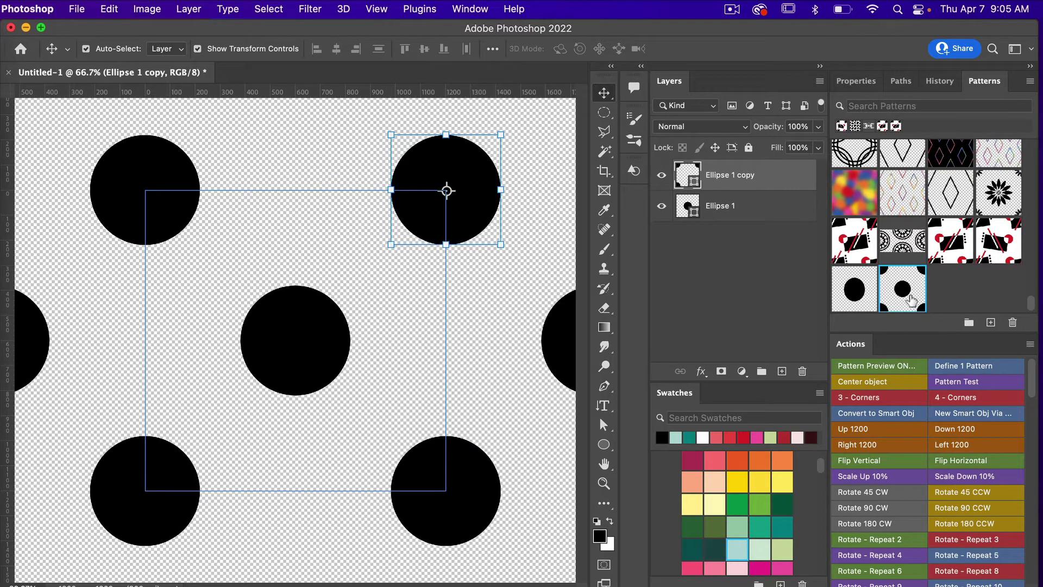
# Turn off Pattern Preview, add a polka dot Pattern Fill 1 layer, and hide both ellipse layers
pyautogui.click(376, 9)
pyautogui.click(402, 253)
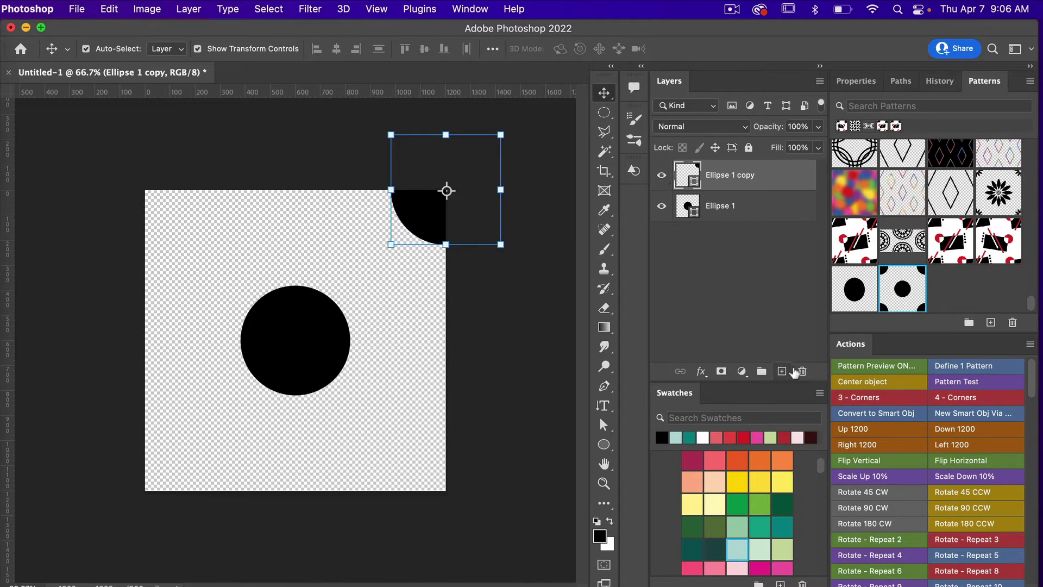
pyautogui.click(741, 372)
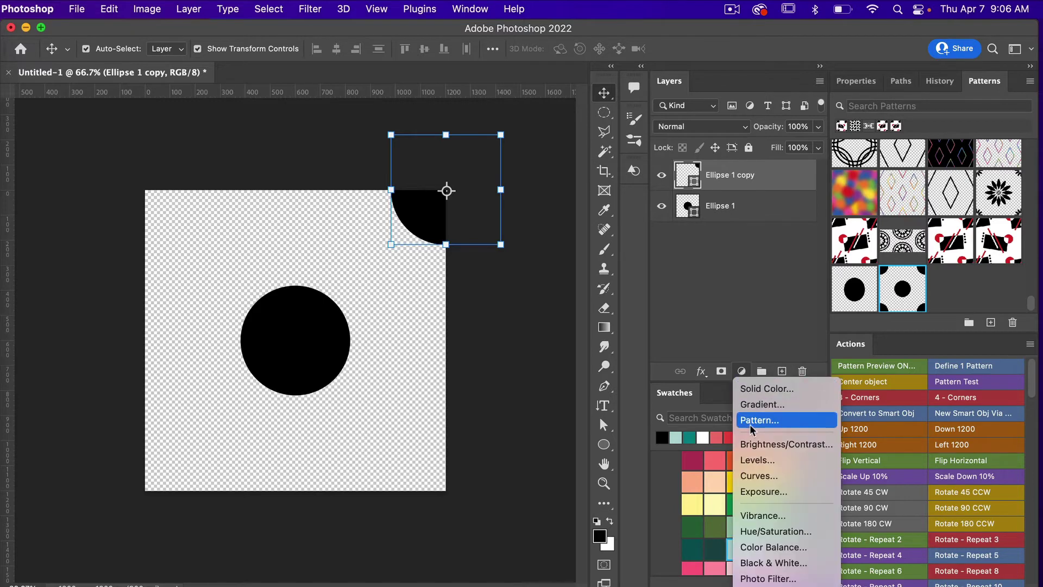
pyautogui.click(749, 424)
pyautogui.click(799, 269)
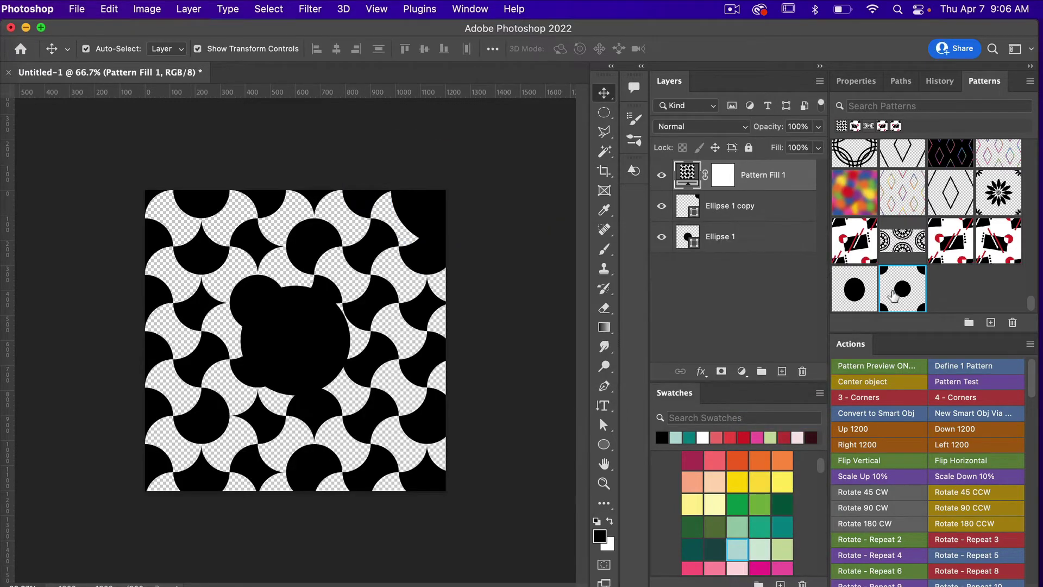
pyautogui.click(899, 293)
pyautogui.moveTo(663, 207); pyautogui.dragTo(661, 237)
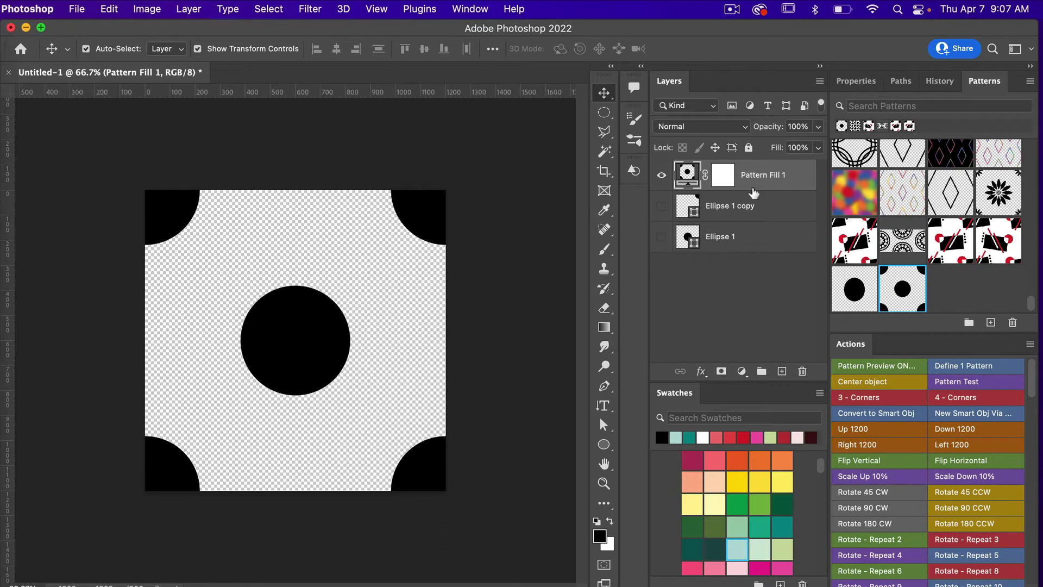
# Add a white (ffffff) Color Fill 1 layer and move it beneath Pattern Fill 1
pyautogui.click(742, 371)
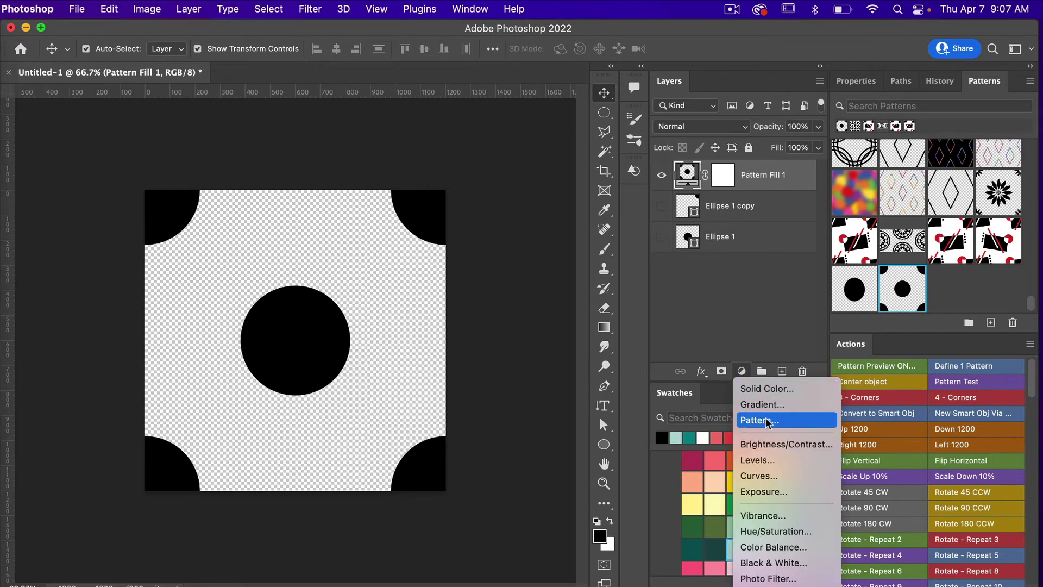
pyautogui.click(784, 389)
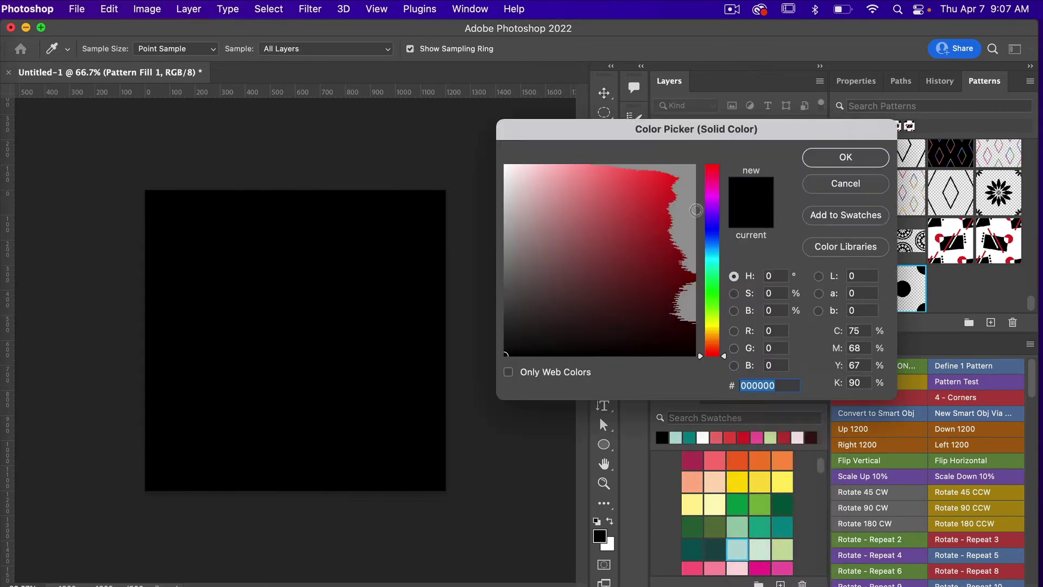
pyautogui.write('ffffff')
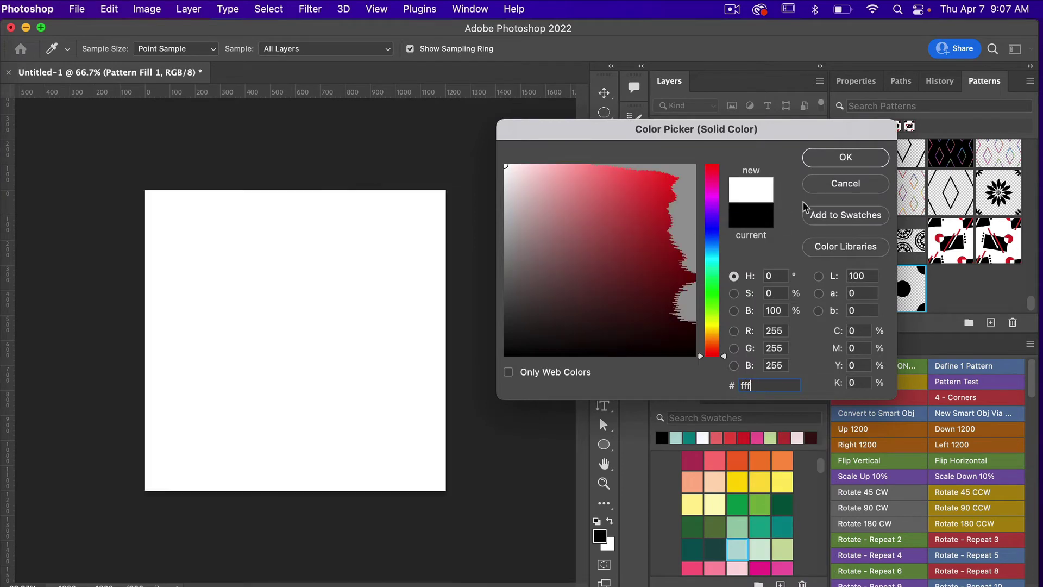
pyautogui.click(845, 157)
pyautogui.moveTo(758, 180); pyautogui.dragTo(761, 214)
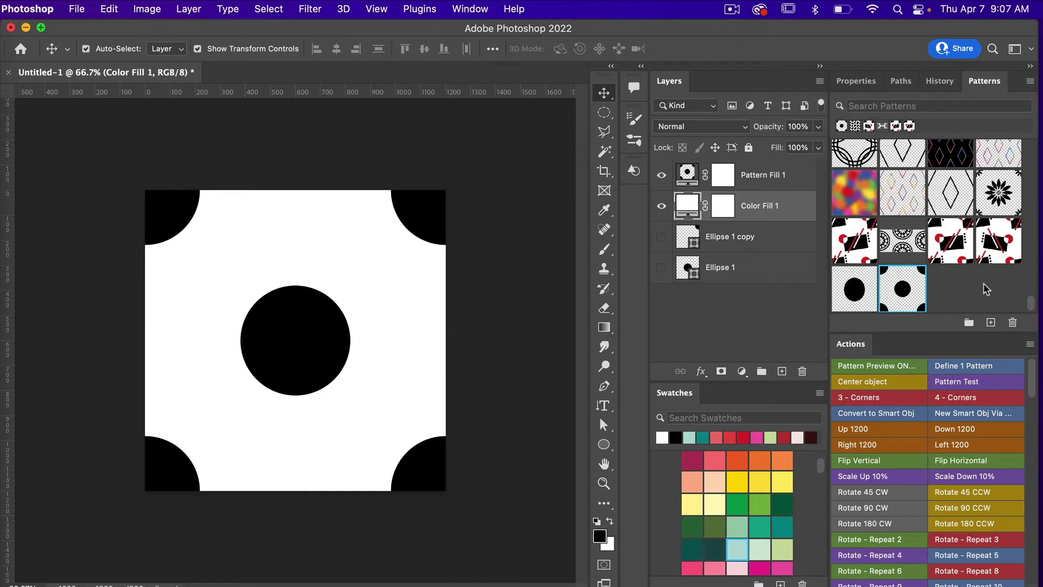
# Create a pattern group named 'My-pattern' and drag the polka dot pattern into it
pyautogui.click(968, 325)
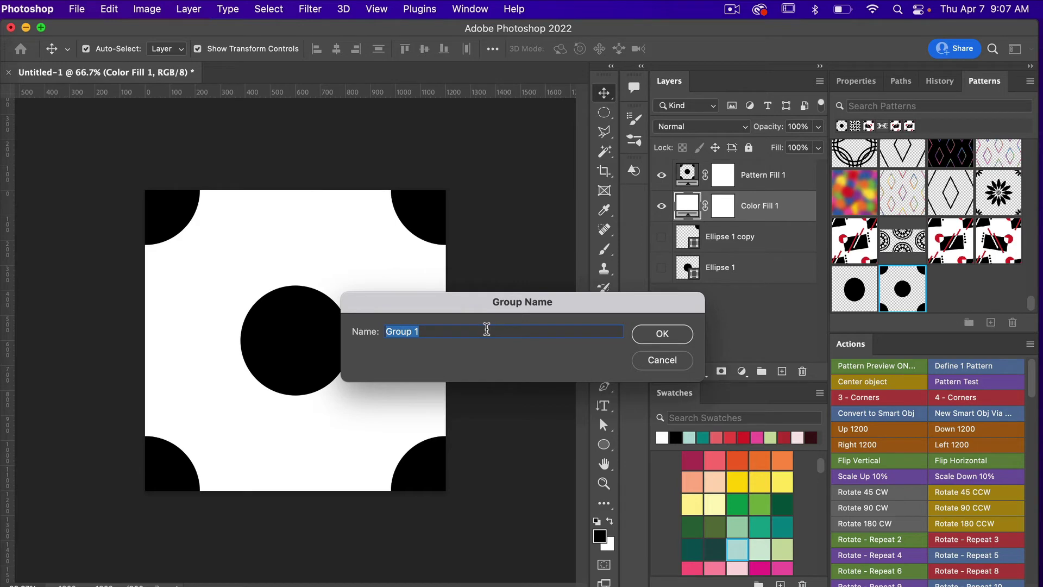
pyautogui.write('My-pattern')
pyautogui.click(645, 333)
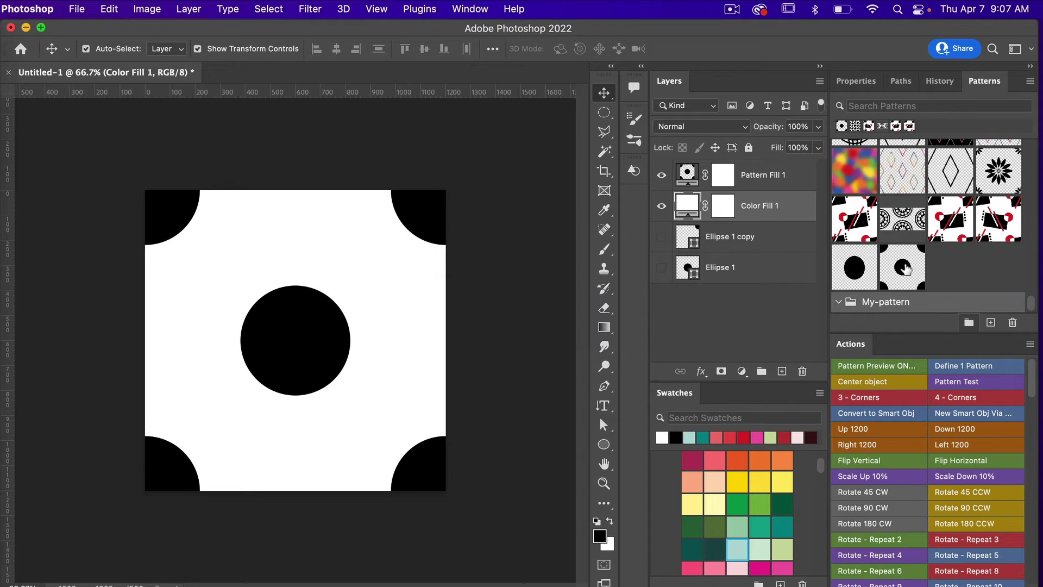
pyautogui.moveTo(904, 267); pyautogui.dragTo(883, 304)
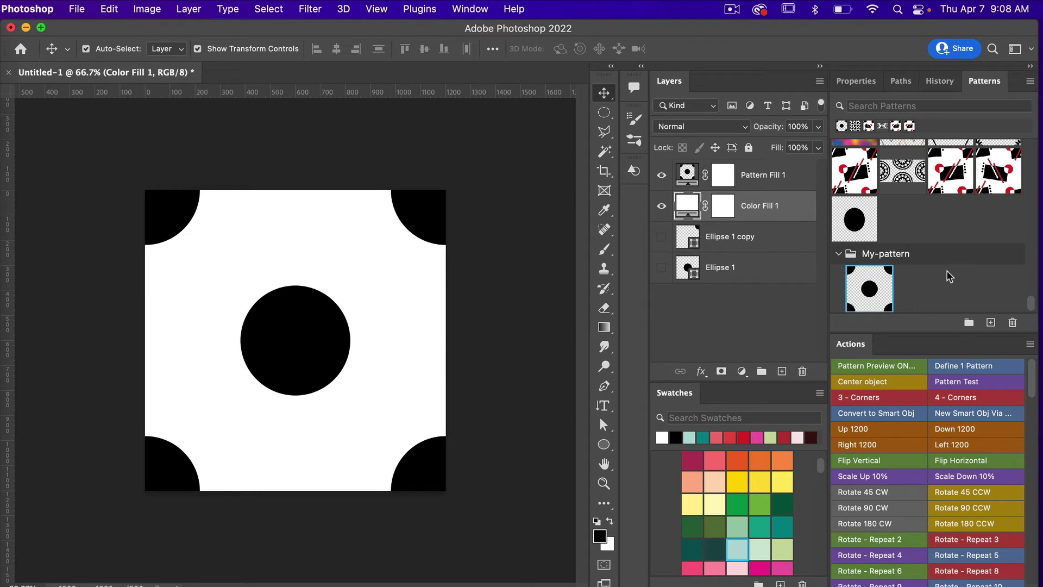
pyautogui.click(516, 245)
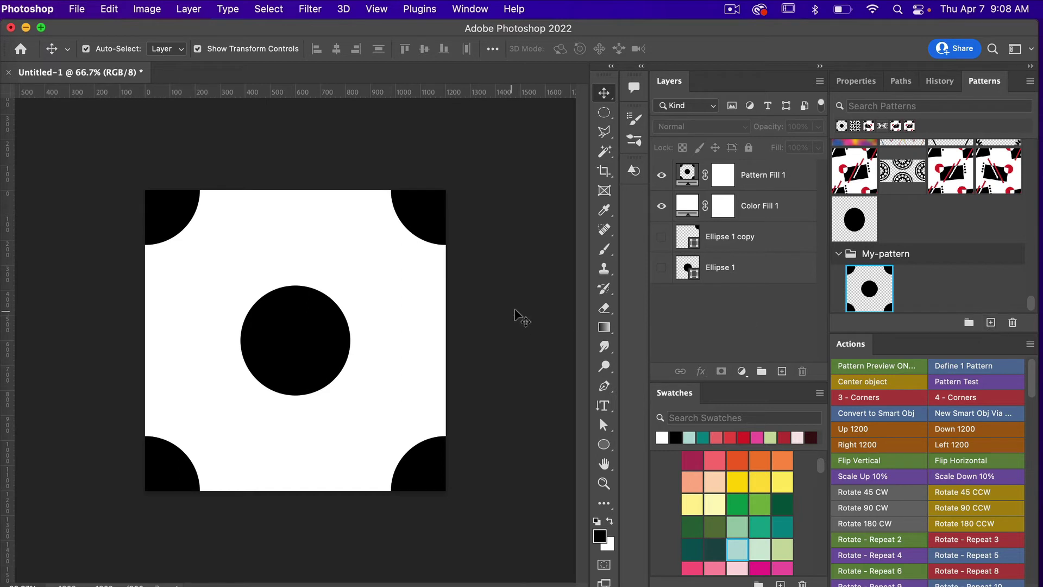
# Define the white-background dot design as Pattern 2257 and select the My-pattern group
pyautogui.click(991, 324)
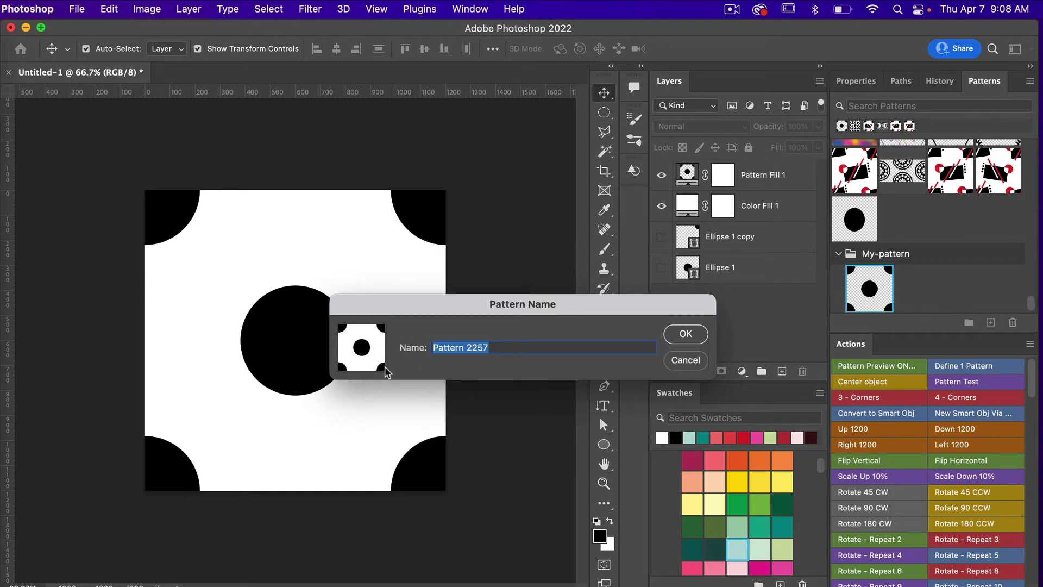
pyautogui.click(693, 336)
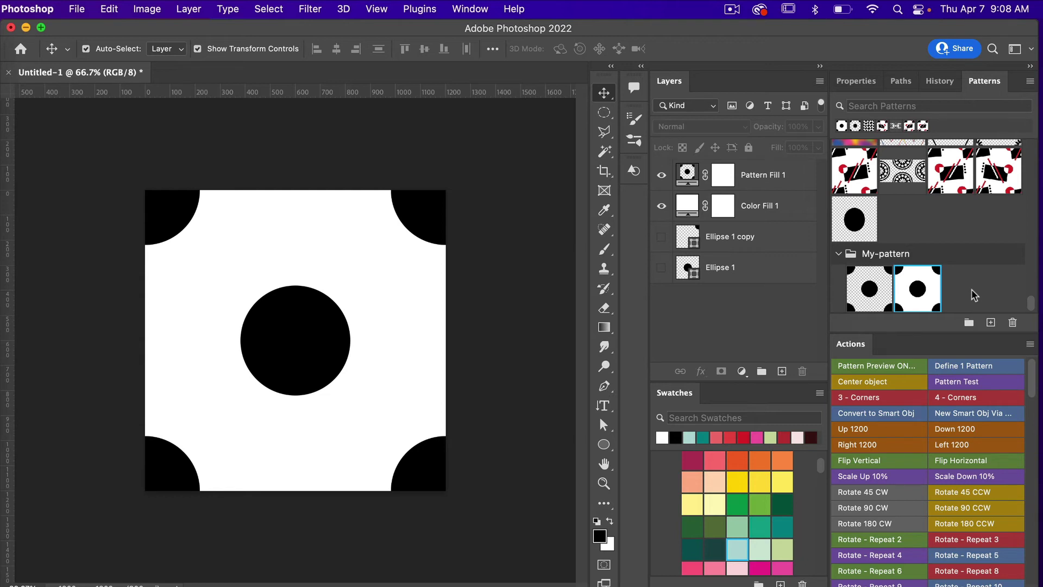
pyautogui.click(916, 255)
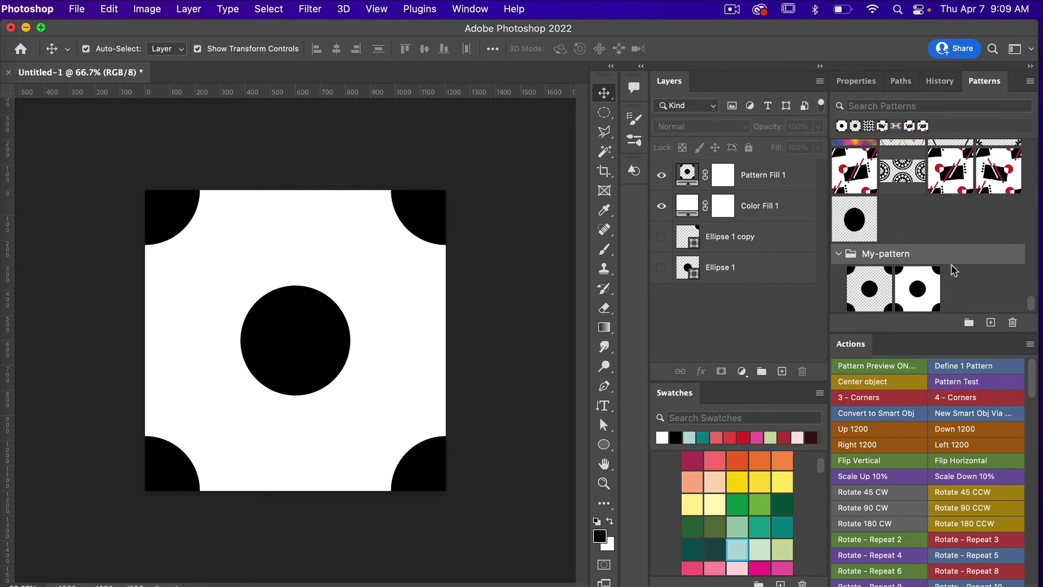
# Export the selected My-pattern patterns as My-patterns.pat in the my-patterns folder
pyautogui.click(1030, 84)
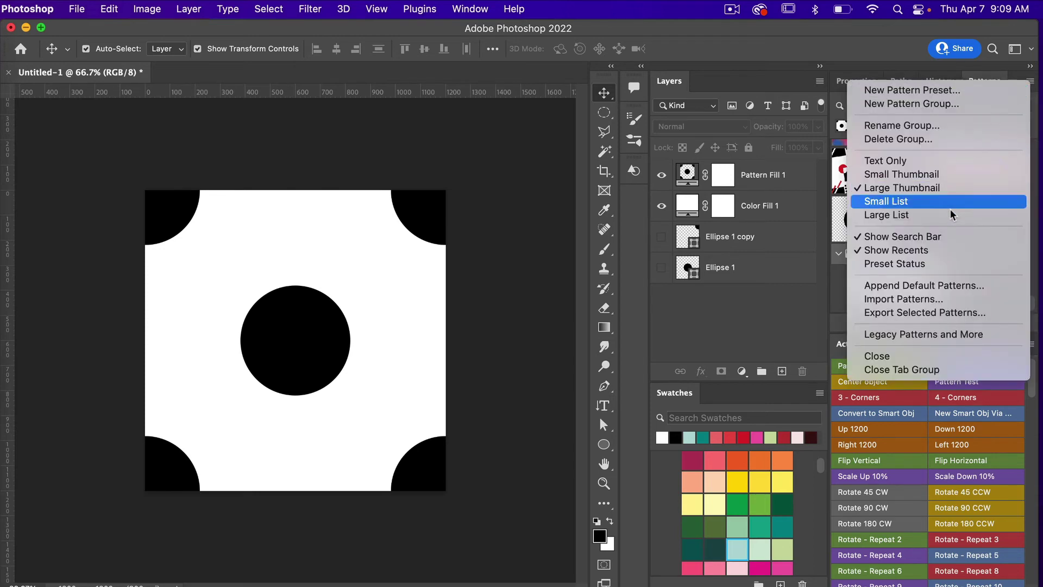
pyautogui.click(952, 313)
pyautogui.scroll(-2, 587, 500)
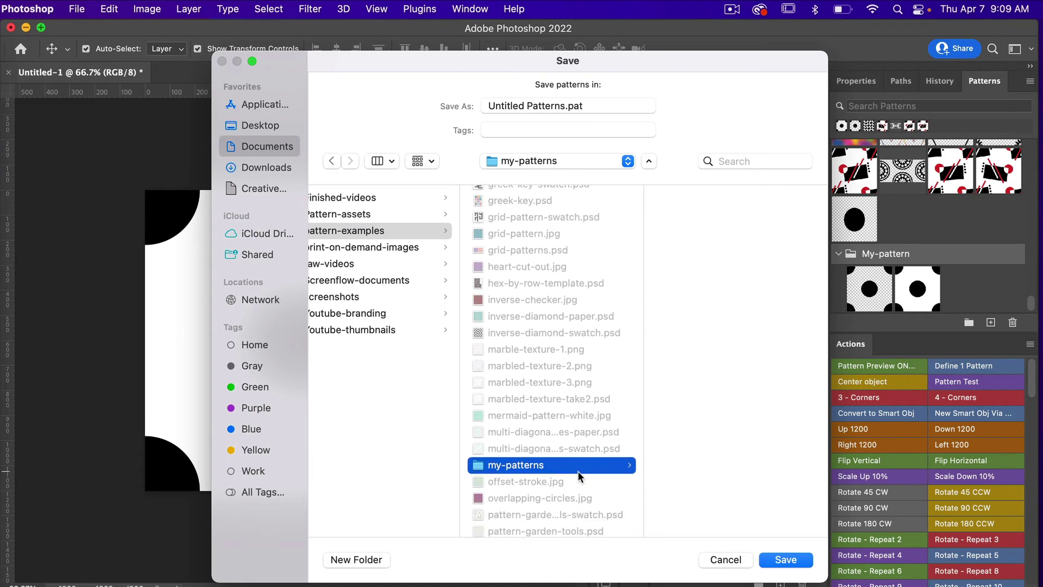
pyautogui.click(565, 107)
pyautogui.write('My-pattern')
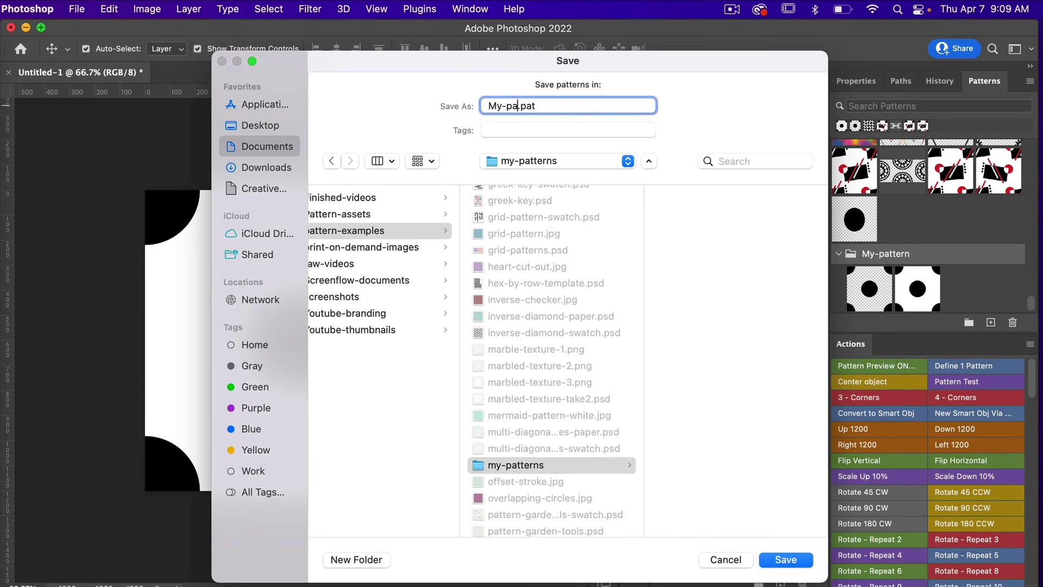
pyautogui.write('s')
pyautogui.click(786, 561)
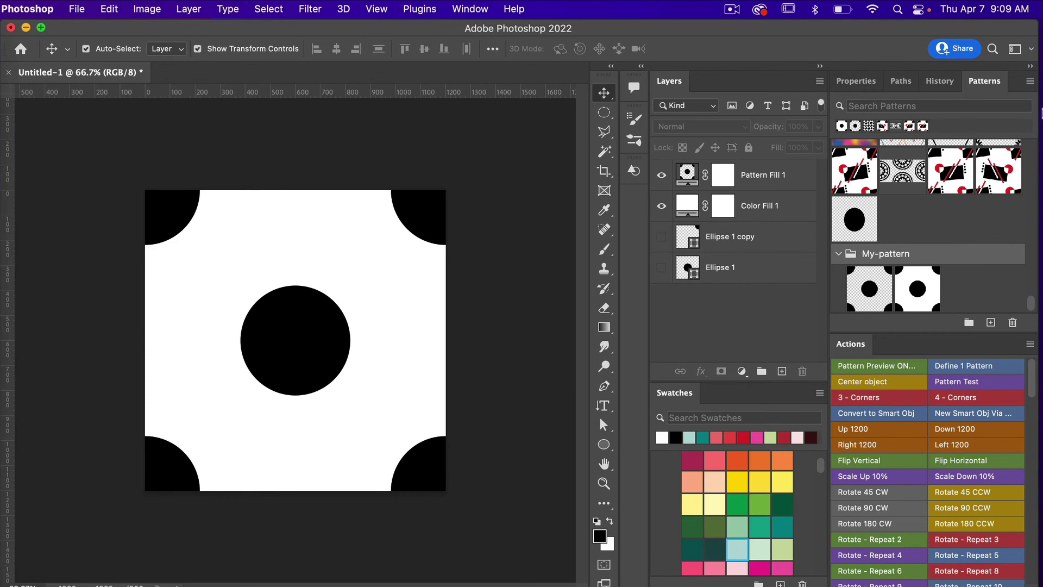
# Import My-patterns.pat from the my-patterns folder into the Patterns panel
pyautogui.click(1030, 82)
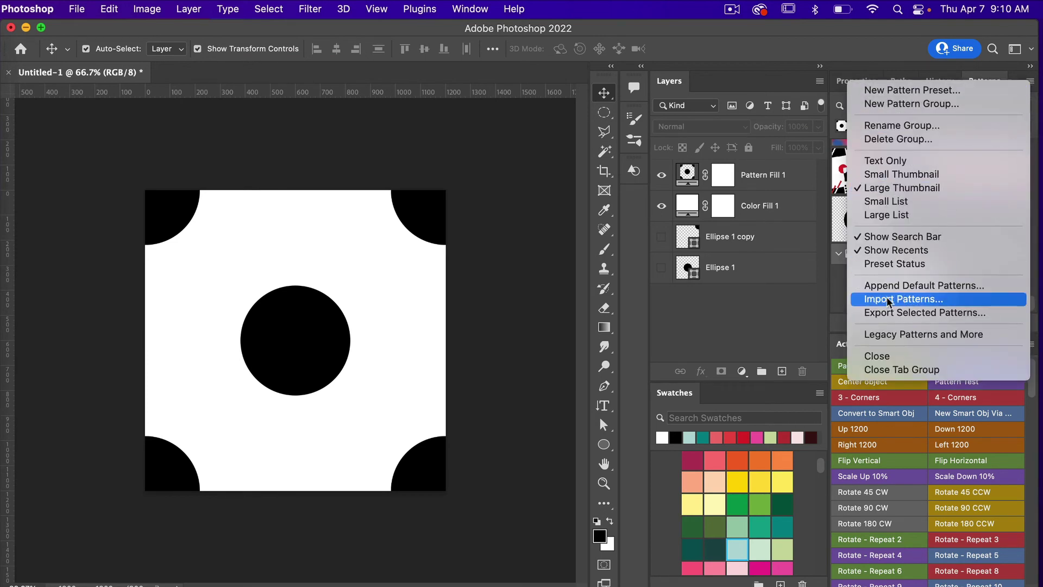
pyautogui.click(935, 302)
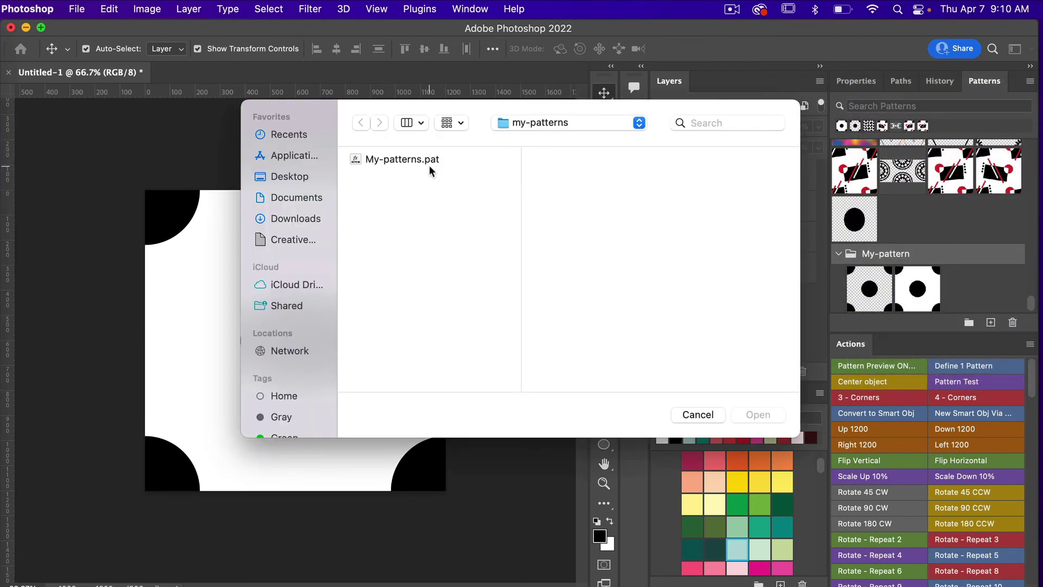
pyautogui.click(402, 160)
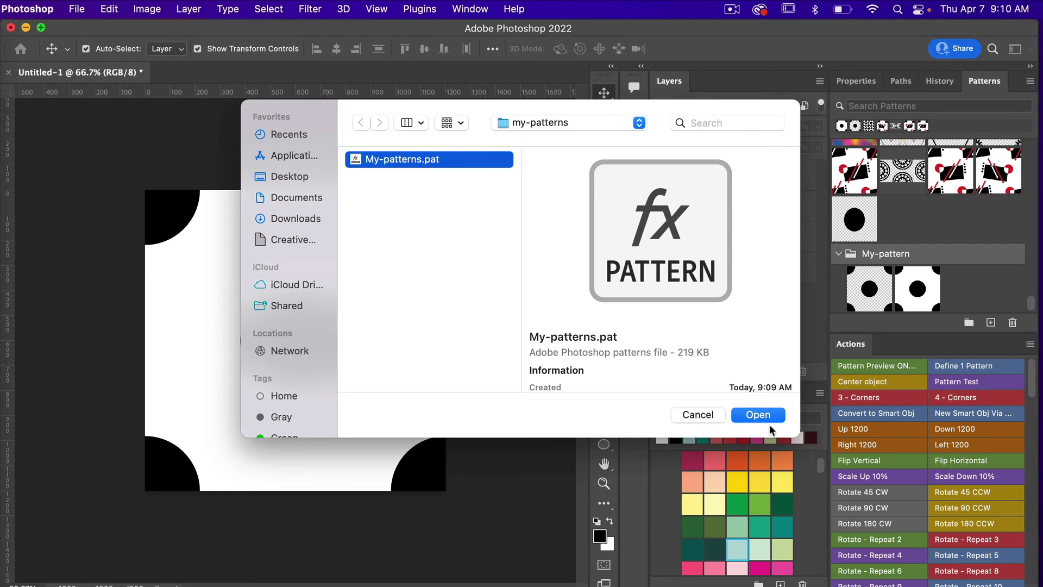
pyautogui.click(758, 414)
# Expand the imported My-patterns group and move its My-pattern subfolder to the top level
pyautogui.scroll(-1, 972, 225)
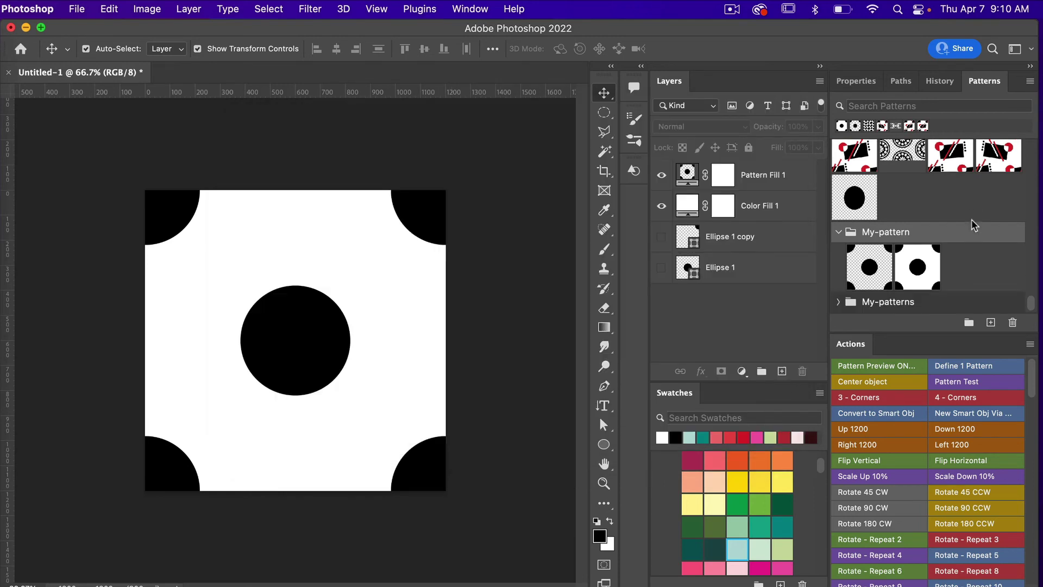
pyautogui.click(838, 302)
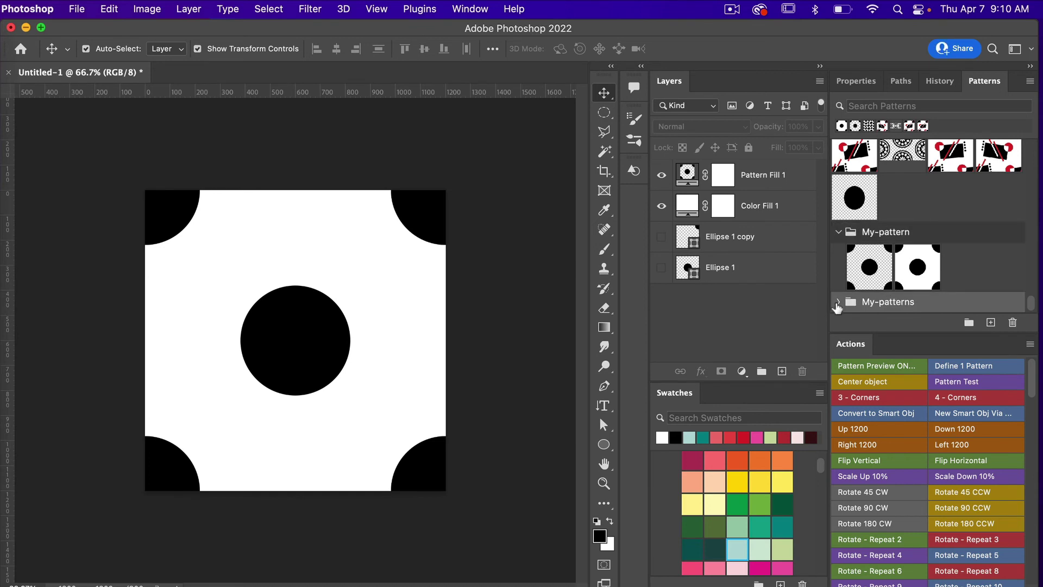
pyautogui.scroll(-1, 914, 289)
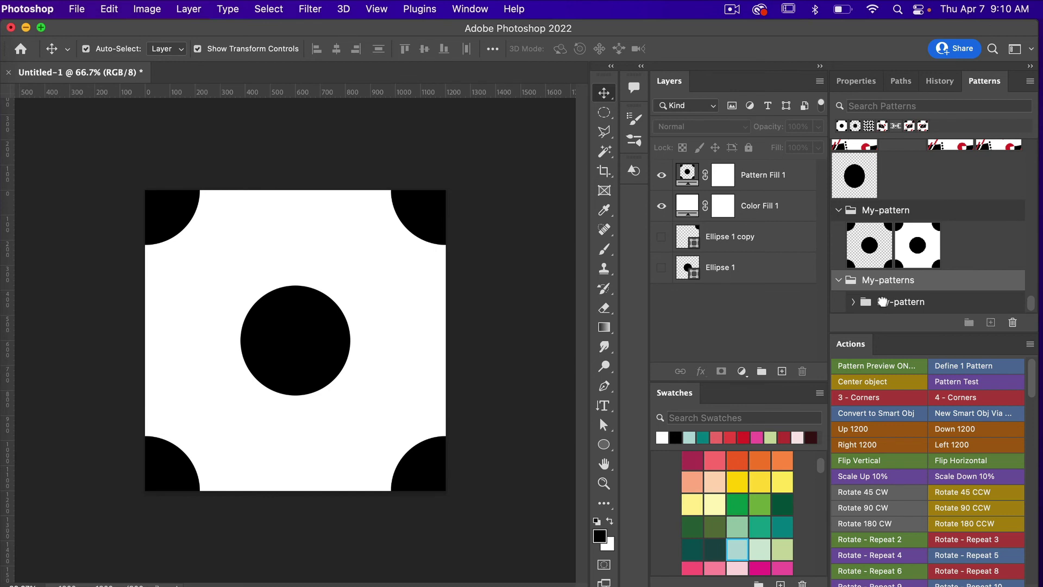
pyautogui.moveTo(881, 302); pyautogui.dragTo(875, 280)
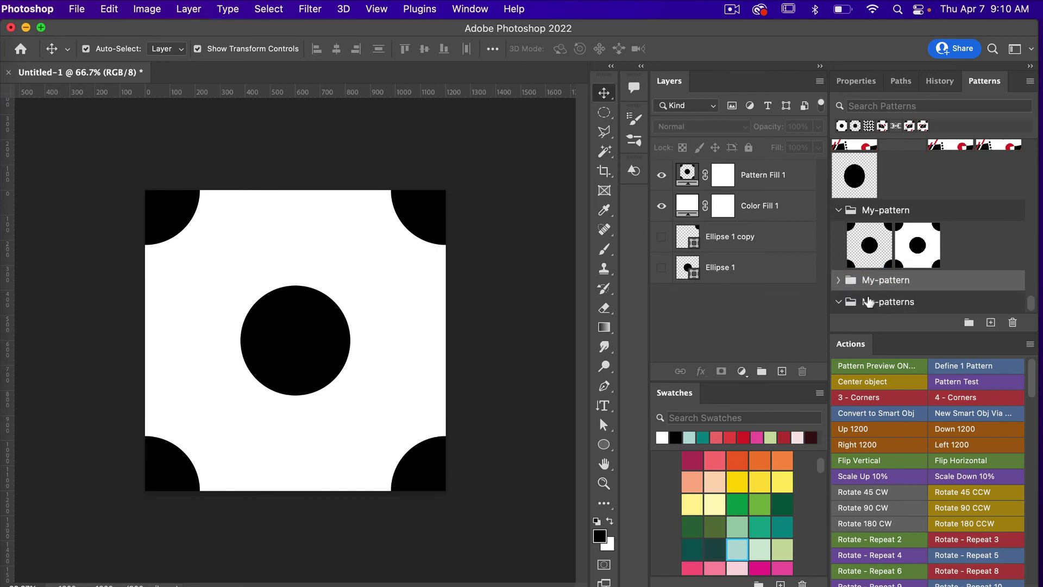
# Delete the now-empty My-patterns group and expand the second My-pattern group to check its patterns
pyautogui.click(1013, 323)
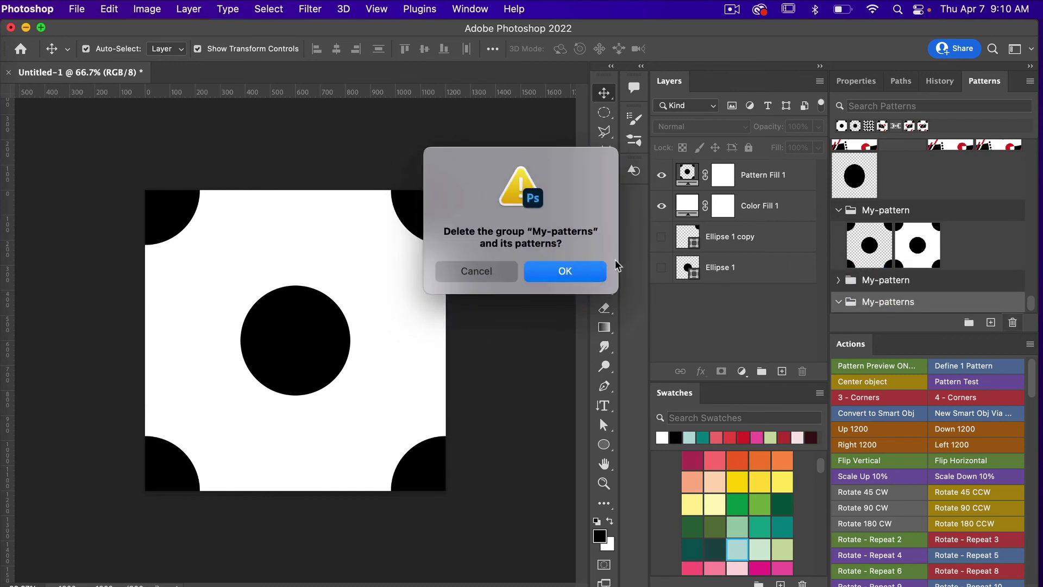
pyautogui.click(563, 275)
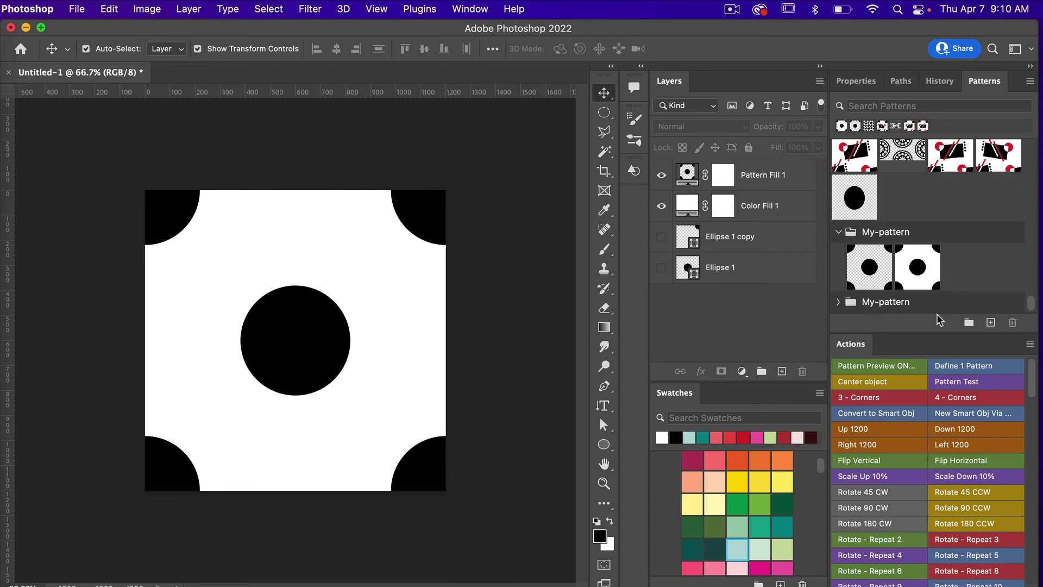
pyautogui.click(838, 298)
pyautogui.scroll(-2, 937, 296)
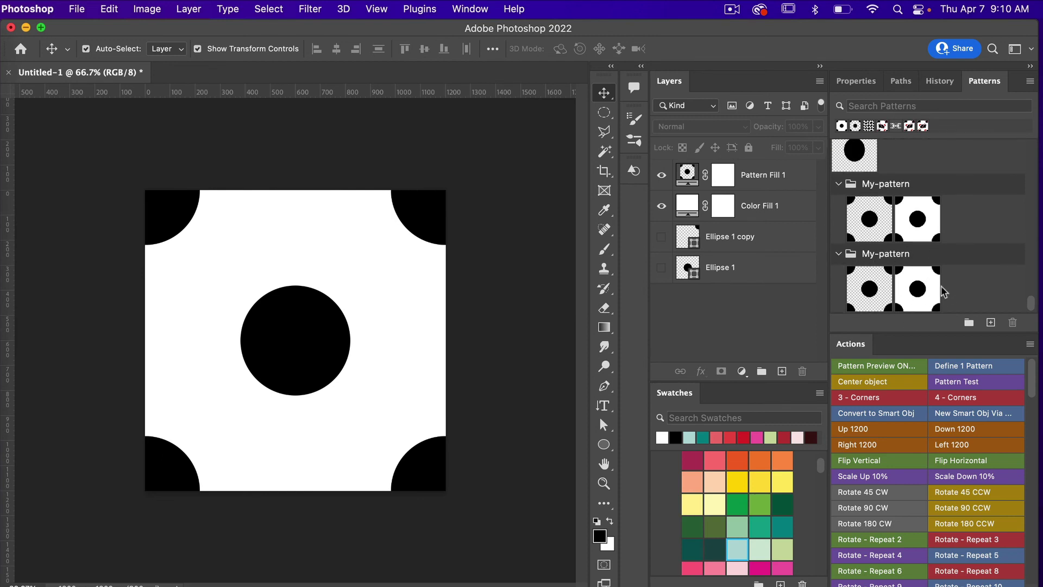